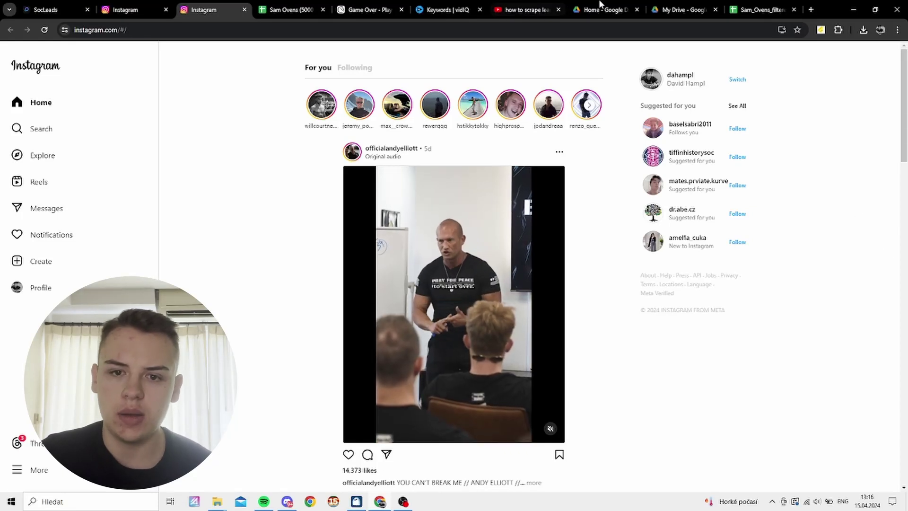
Inspect lead follower counts in the 5000-lead Sam Ovens sheet, then return to SocLeads
left_click(310, 6)
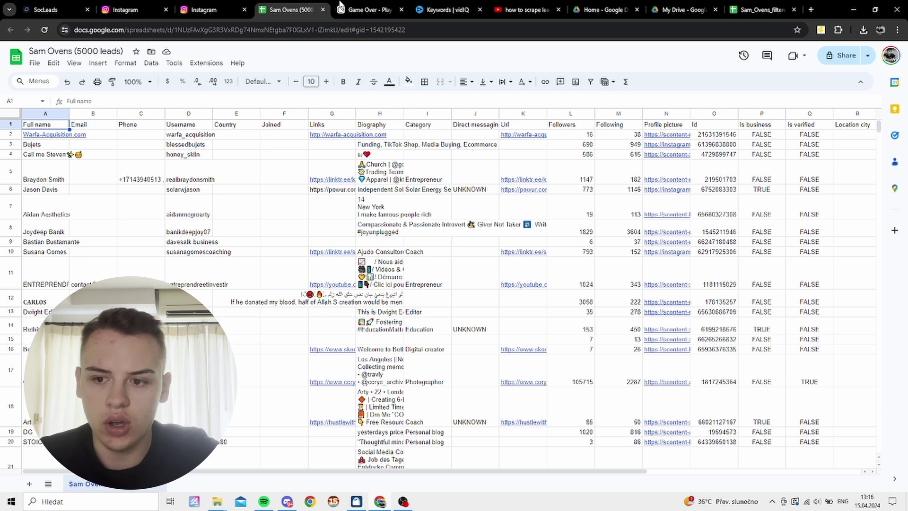
left_click(612, 180)
key("Left")
key("Up")
key("Up")
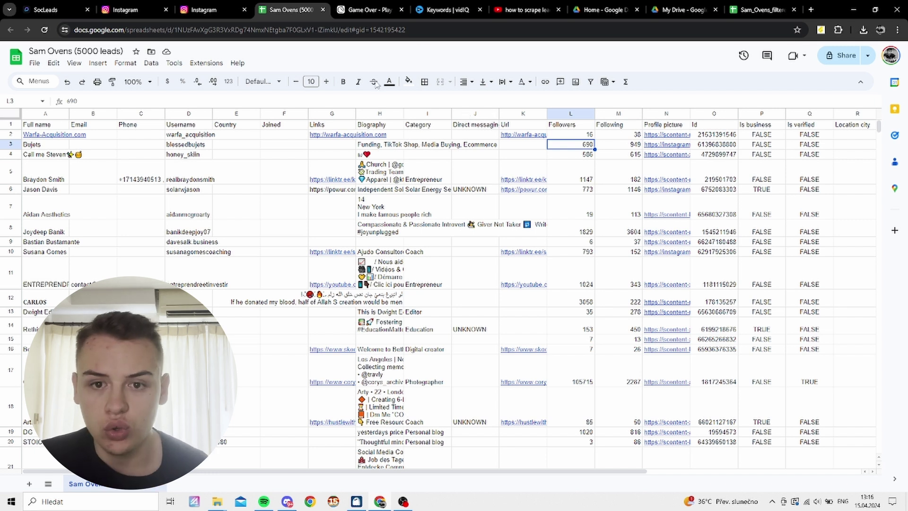
left_click(46, 9)
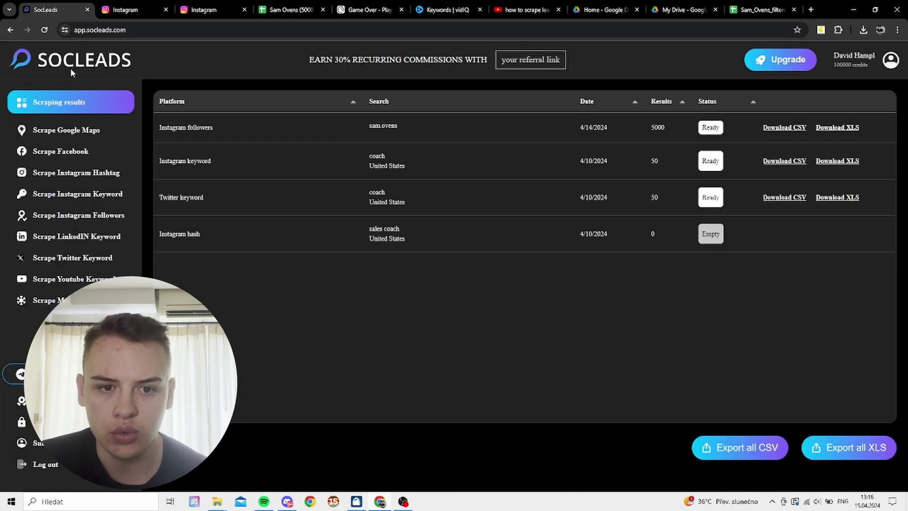
Browse the Google Maps, Facebook Groups and Hashtag scrapers, ending on Instagram Followers
left_click(54, 136)
left_click(52, 157)
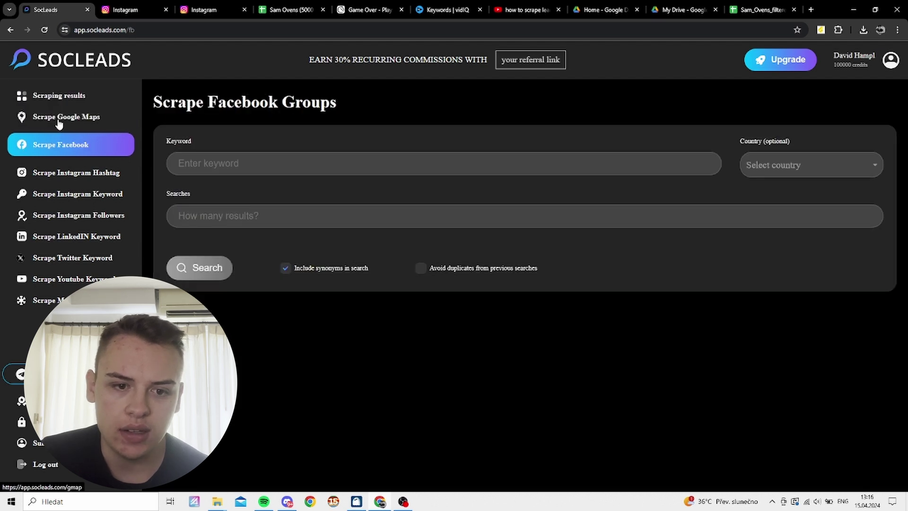
left_click(57, 119)
left_click(57, 149)
left_click(55, 179)
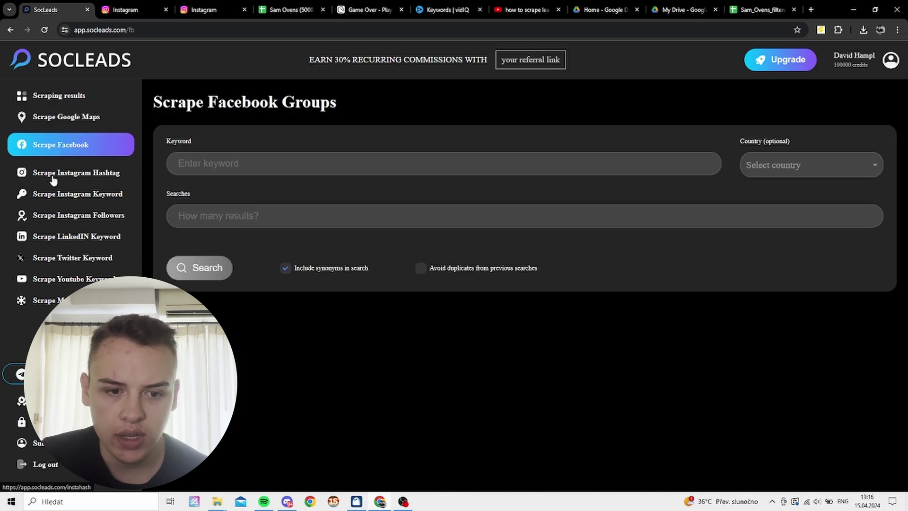
left_click(48, 221)
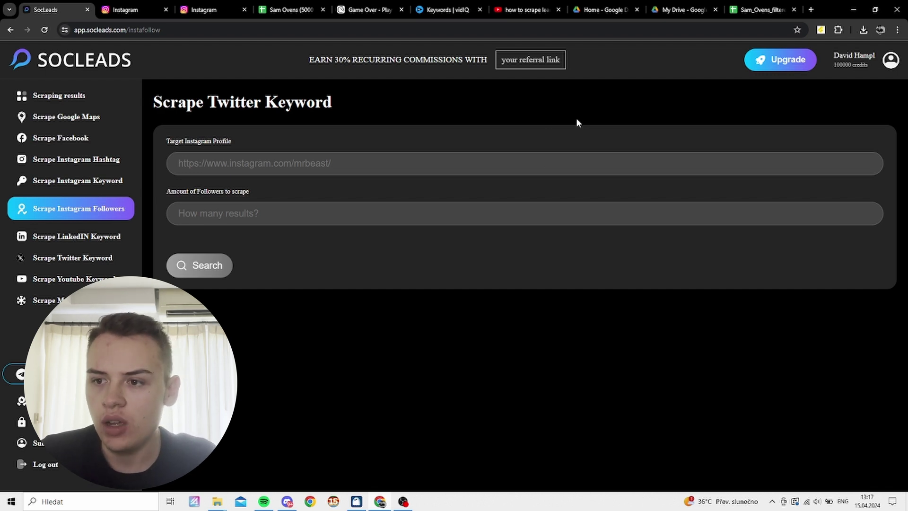
left_click(218, 6)
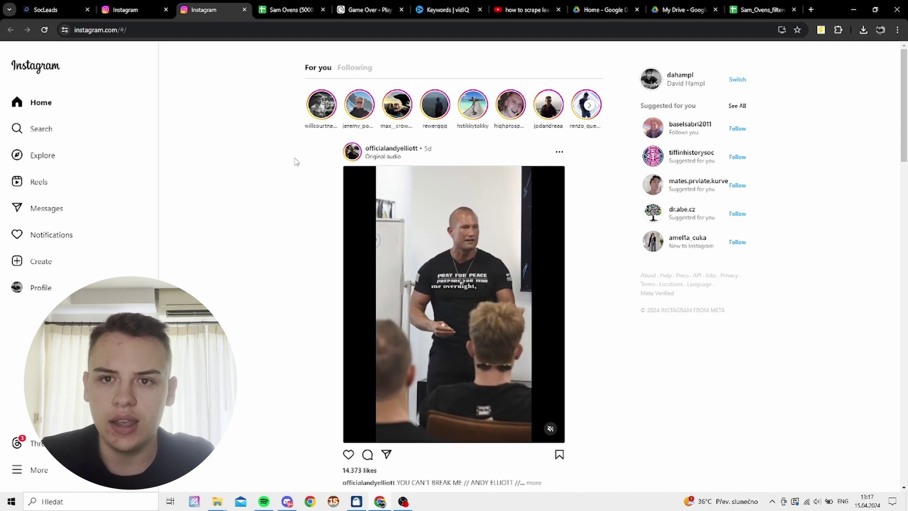
left_click(148, 9)
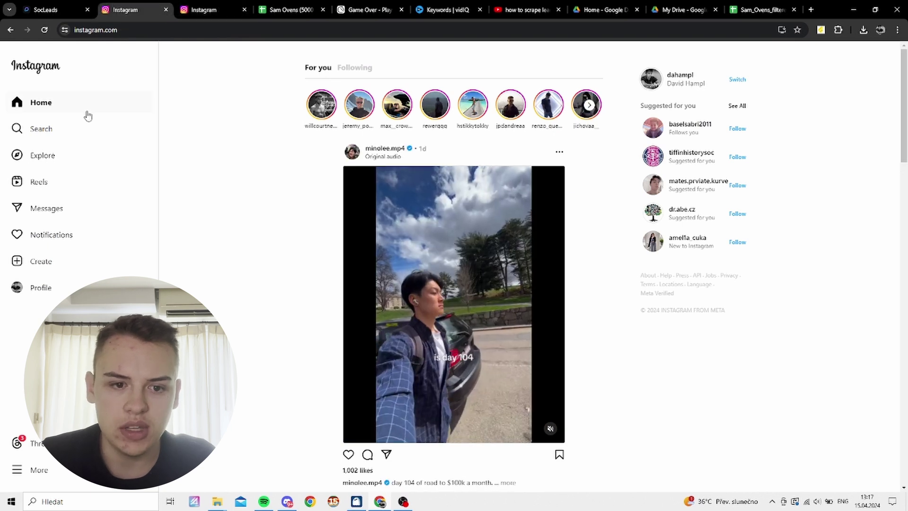
left_click(77, 129)
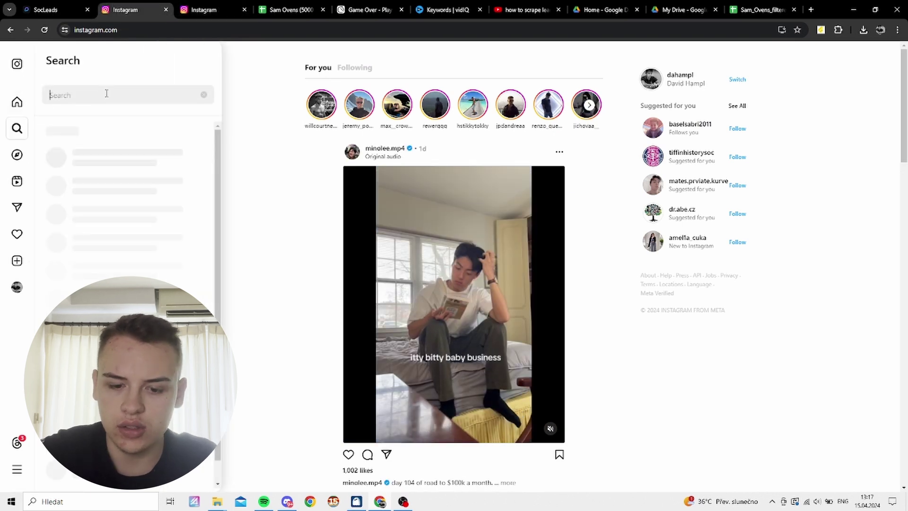
type("max")
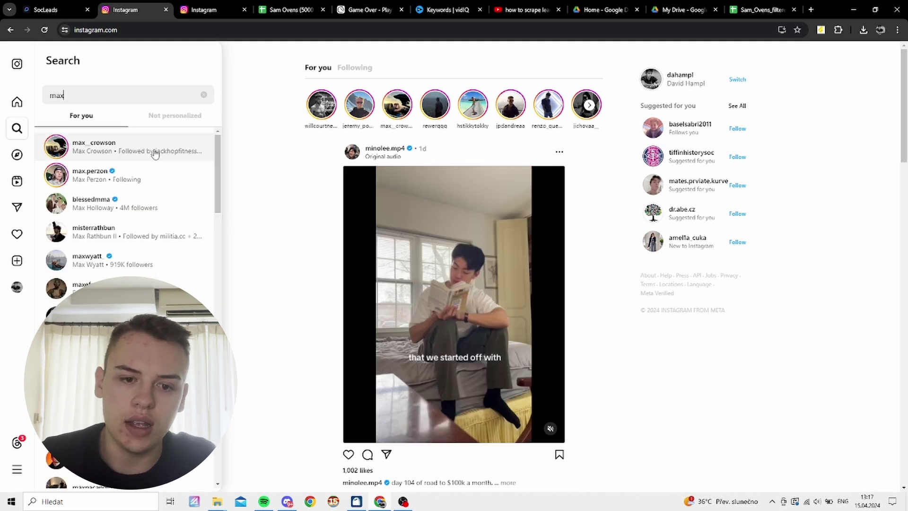
left_click(158, 174)
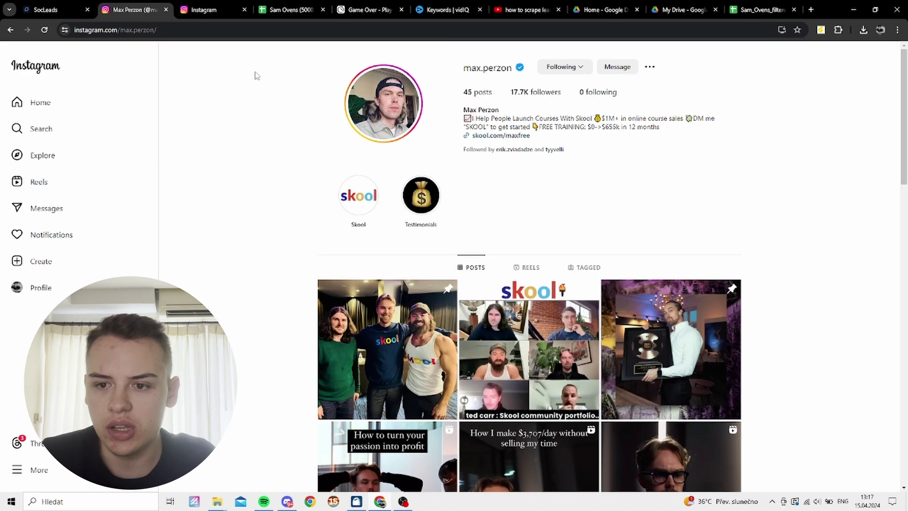
left_click(147, 32)
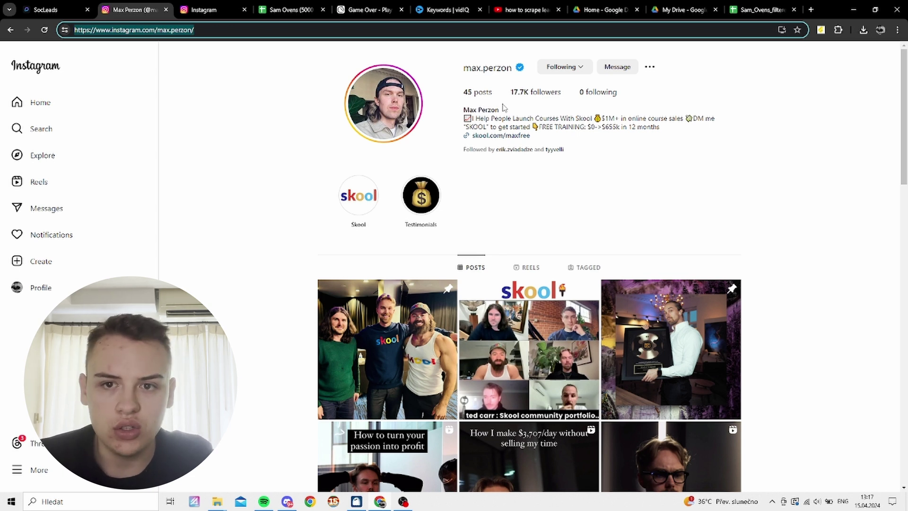
left_click(162, 34)
Paste the max.perzon profile URL as target, set 17000 followers, and start the scrape
left_click(63, 10)
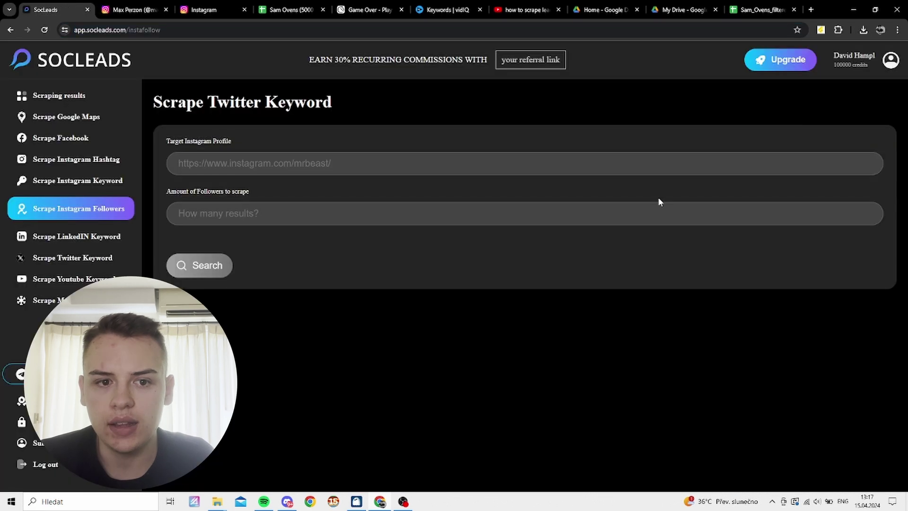
left_click(223, 167)
type("https://www.instagram.com/max.perzon/")
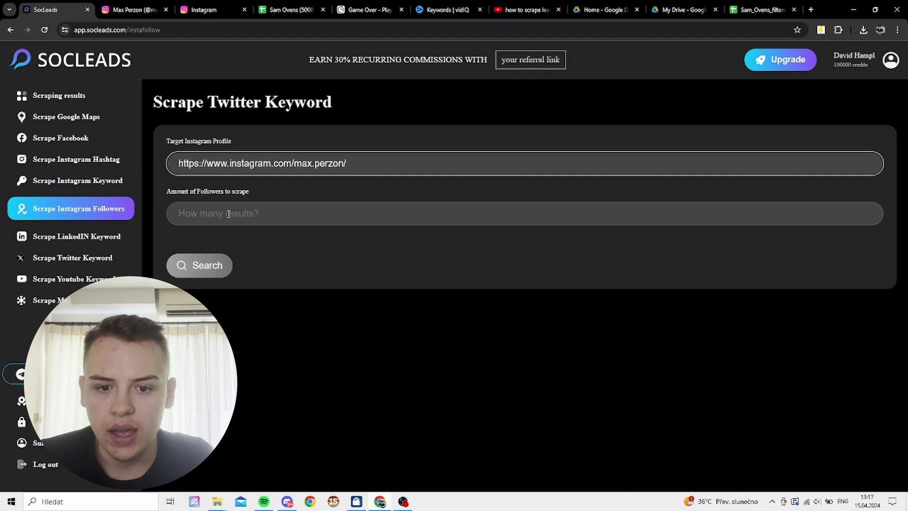
left_click(228, 214)
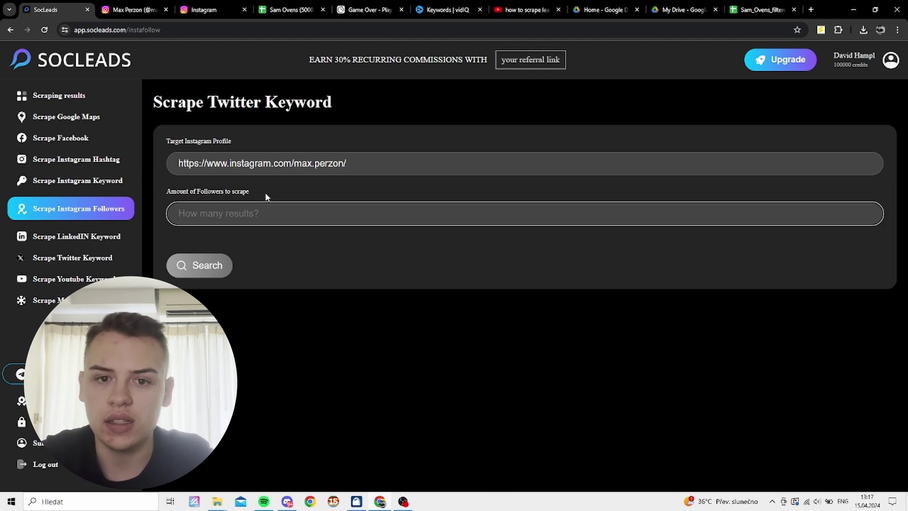
left_click(137, 6)
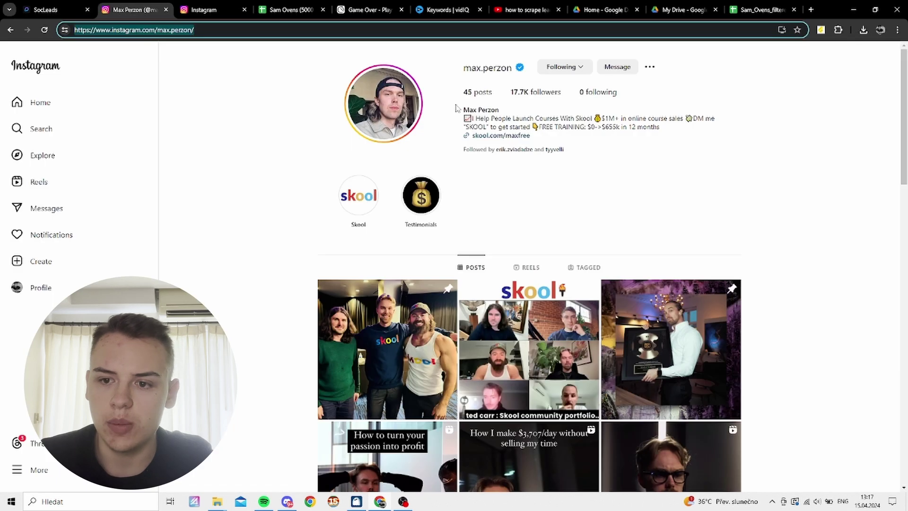
left_click(60, 7)
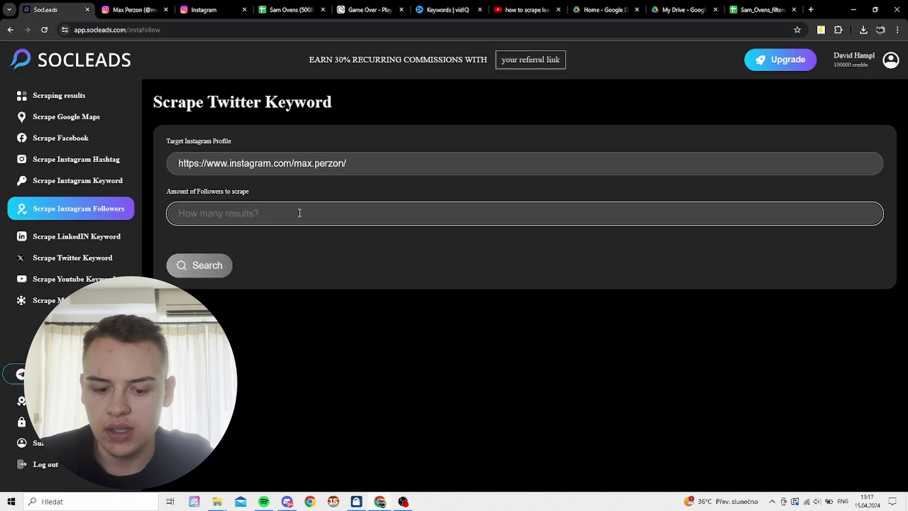
type("17")
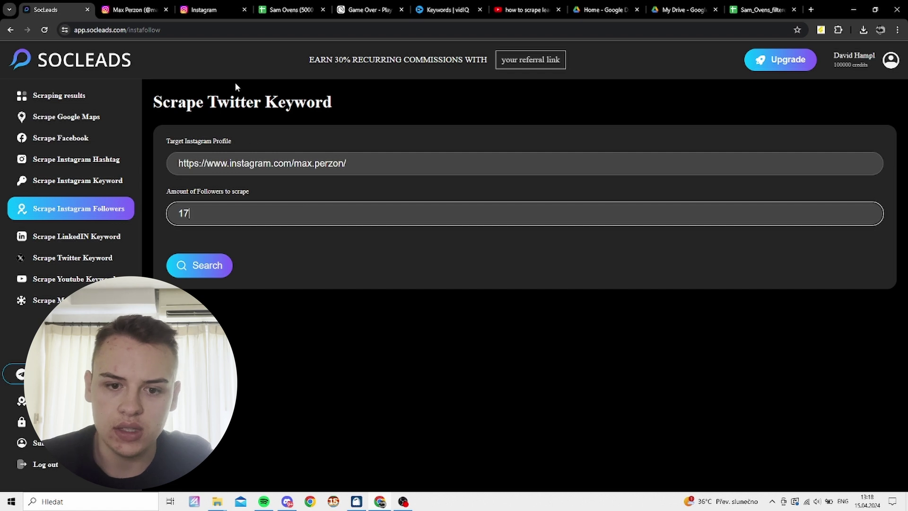
type("000")
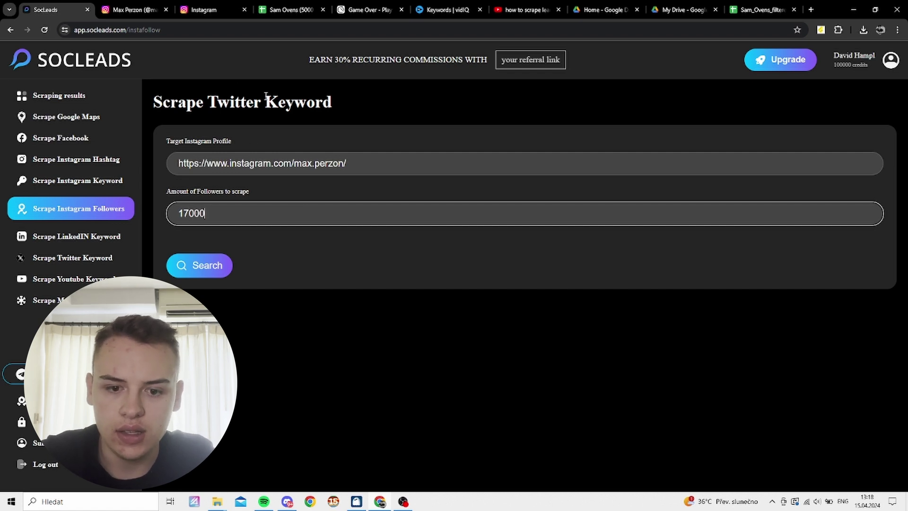
left_click(212, 275)
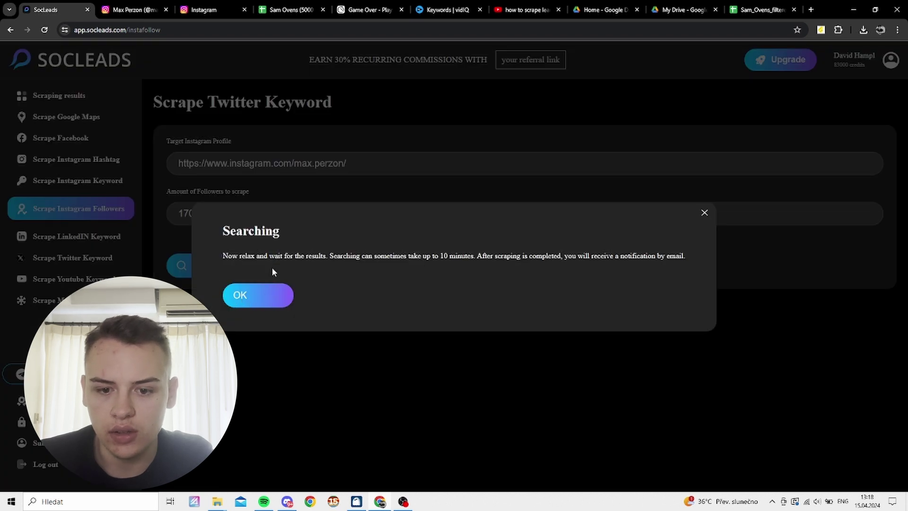
Dismiss the Searching notice to see the scraping results list
left_click(246, 293)
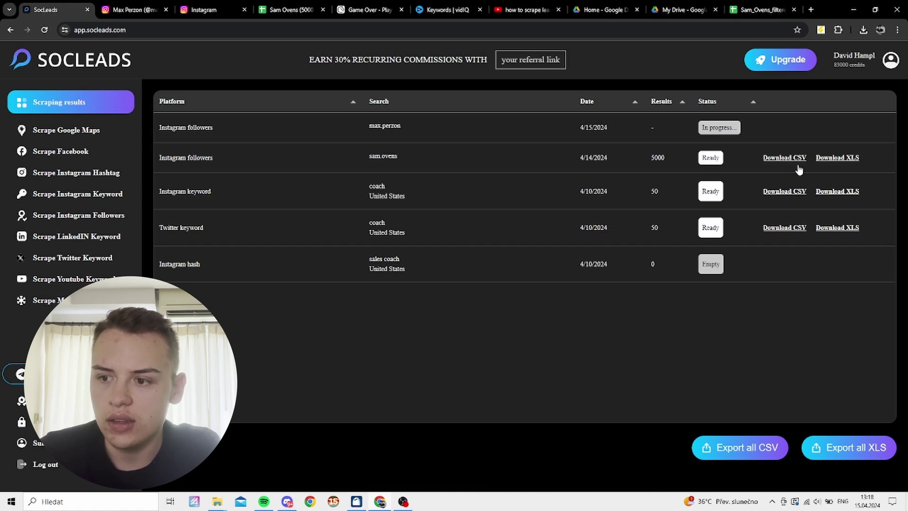
Review the Biography, Followers and Email columns of the 5000-lead Sam Ovens sheet
left_click(765, 9)
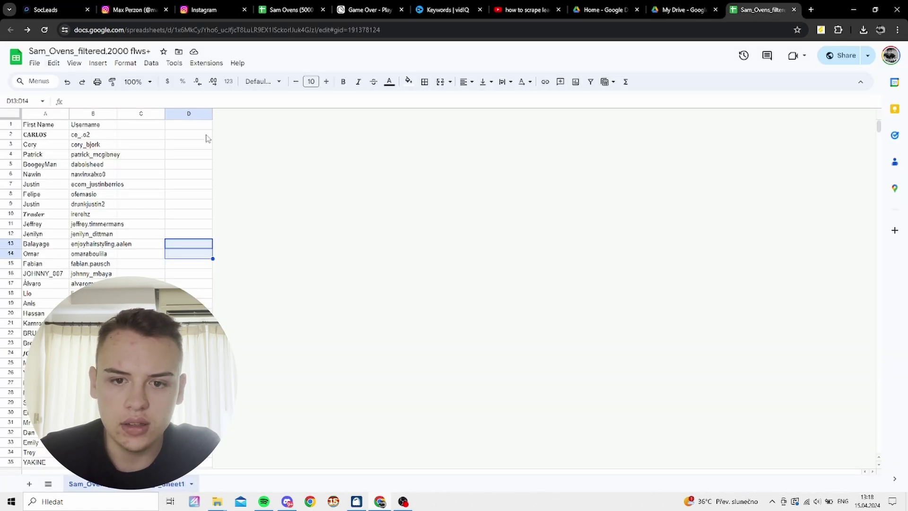
left_click(278, 6)
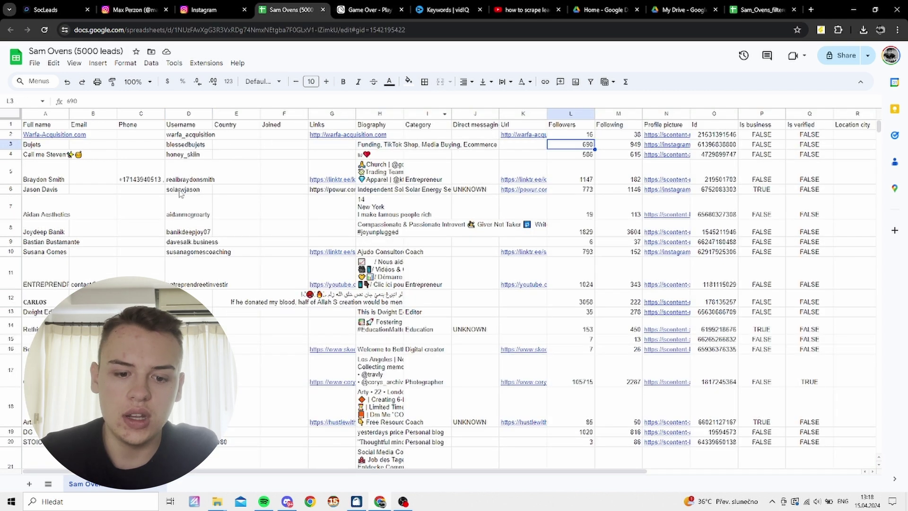
scroll(478, 222, "down", 10)
scroll(479, 223, "down", 10)
scroll(863, 125, "down", 10)
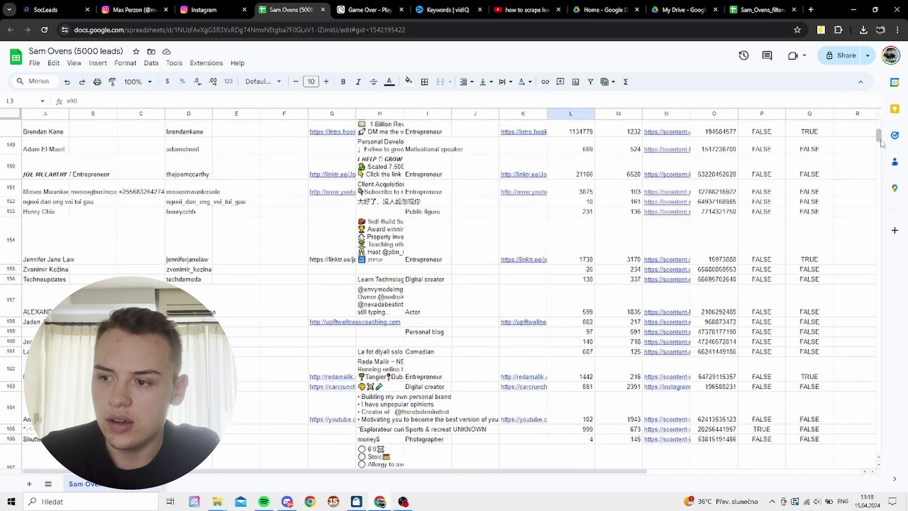
mouse_move(879, 135)
left_mouse_down()
mouse_move(892, 467)
mouse_move(880, 126)
left_mouse_up()
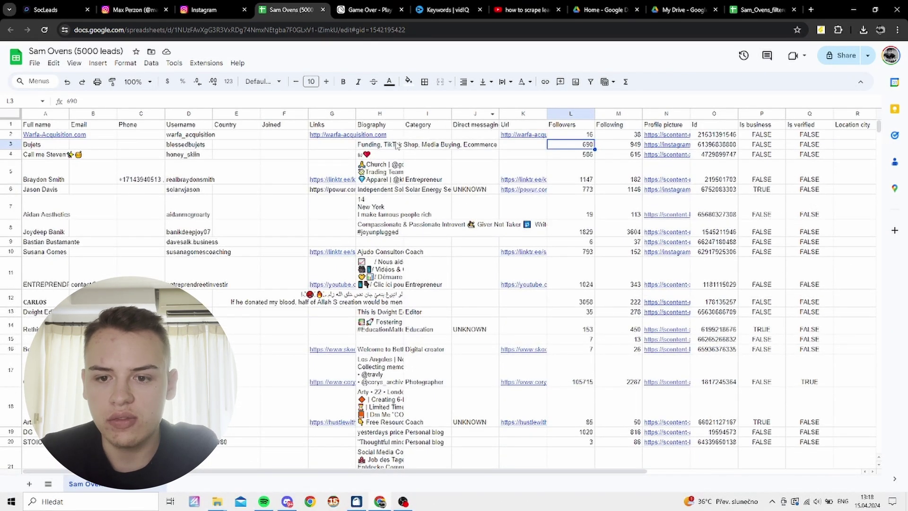
left_click(388, 126)
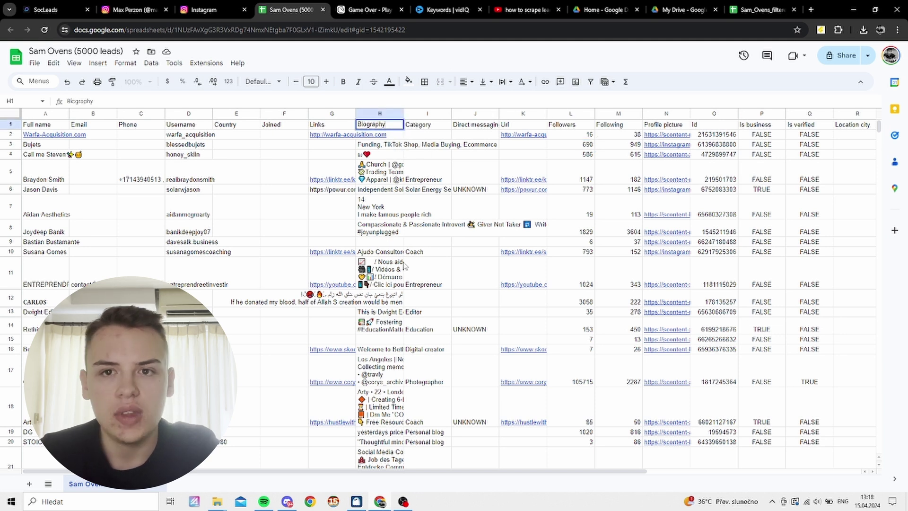
scroll(403, 266, "down", 3)
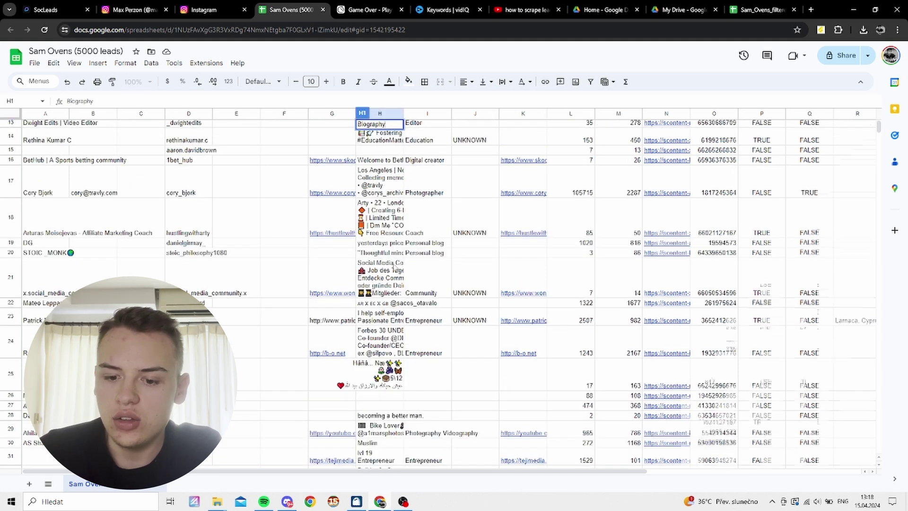
scroll(376, 142, "up", 3)
left_click(375, 154)
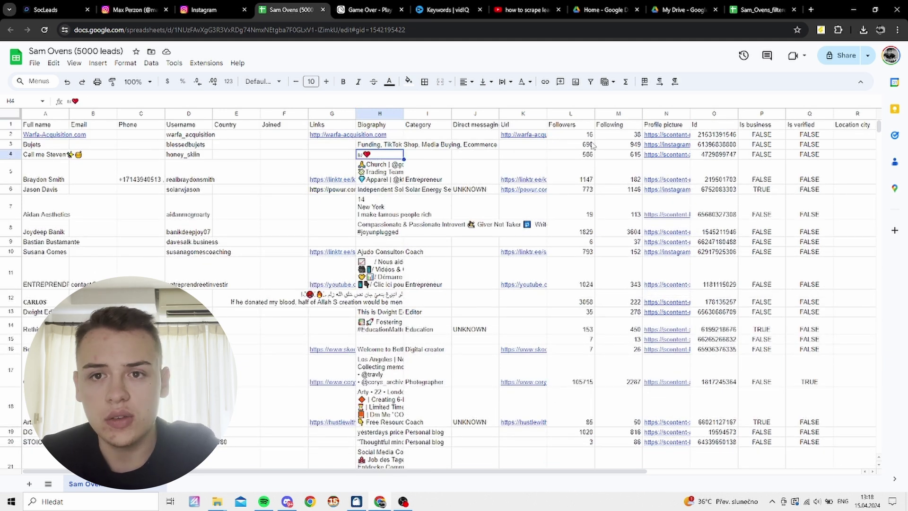
left_click(558, 125)
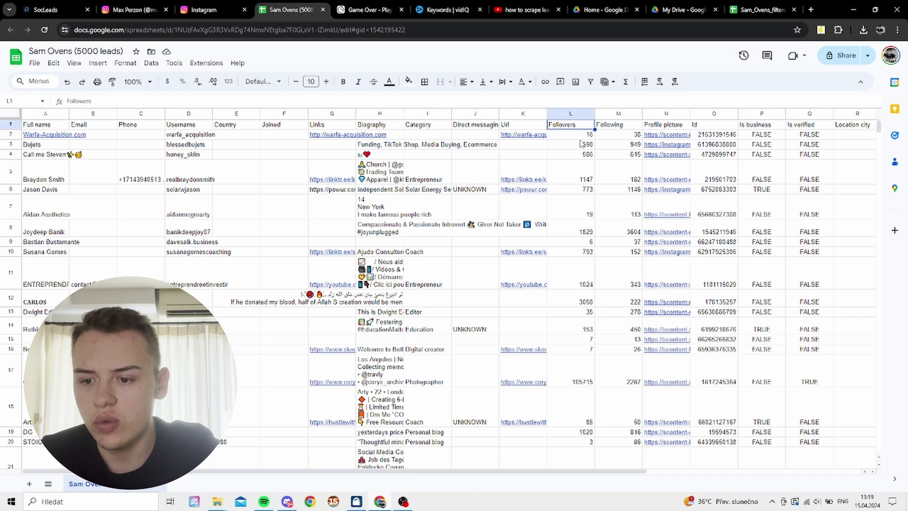
left_click_drag(581, 143, 572, 465)
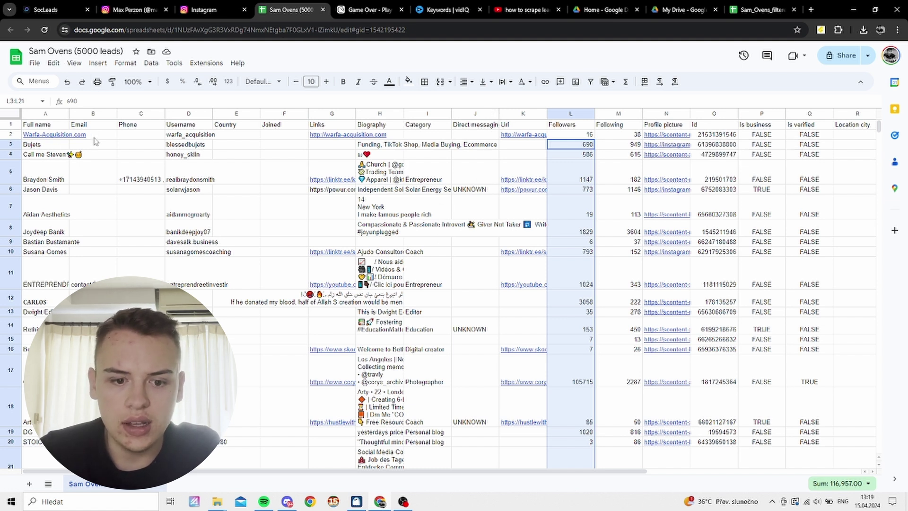
left_click(93, 280)
scroll(96, 224, "down", 3)
scroll(96, 224, "down", 2)
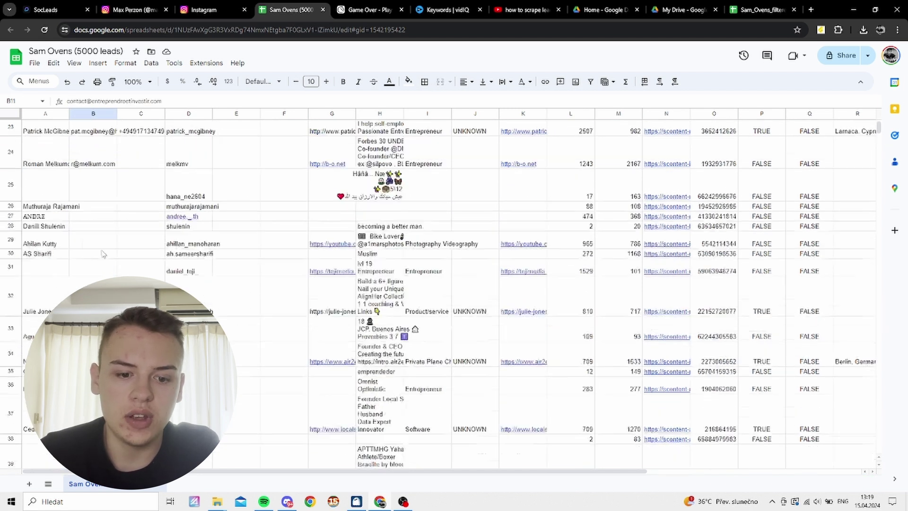
scroll(99, 231, "down", 2)
scroll(107, 242, "down", 1)
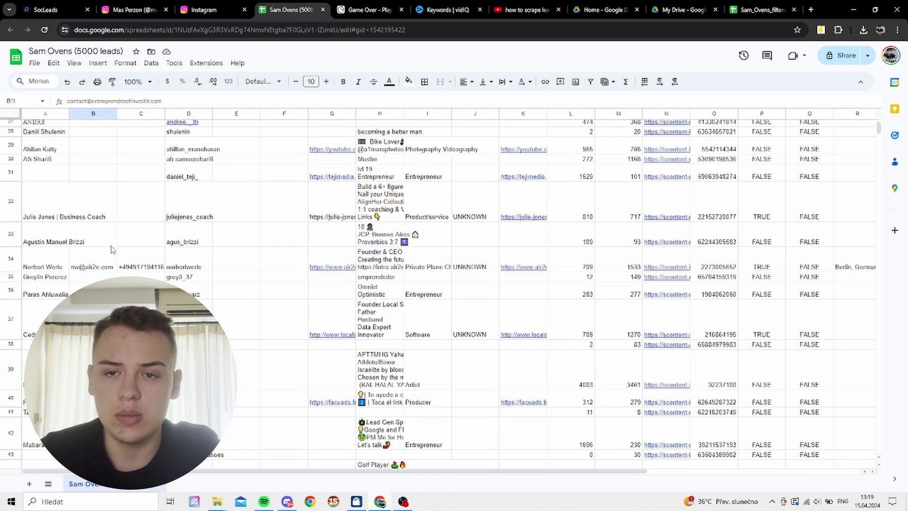
scroll(114, 247, "up", 2)
scroll(120, 244, "up", 2)
scroll(127, 240, "up", 2)
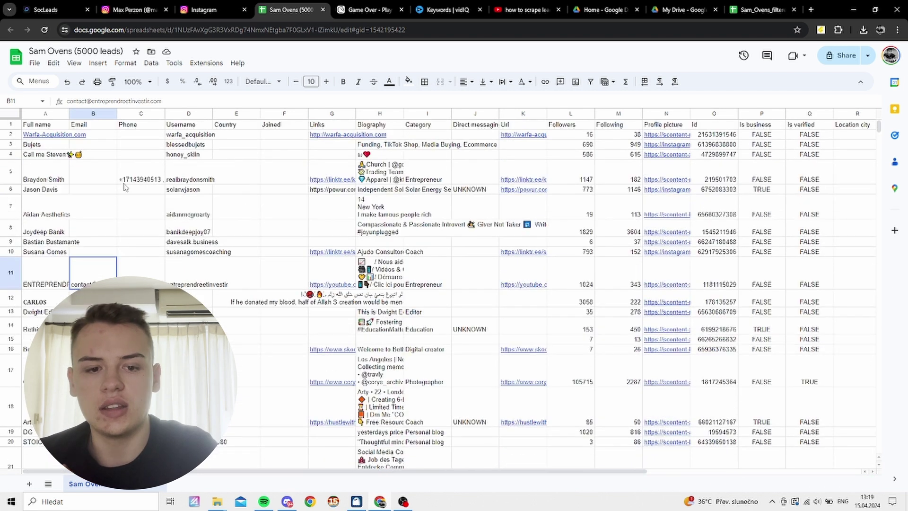
left_click_drag(93, 144, 94, 465)
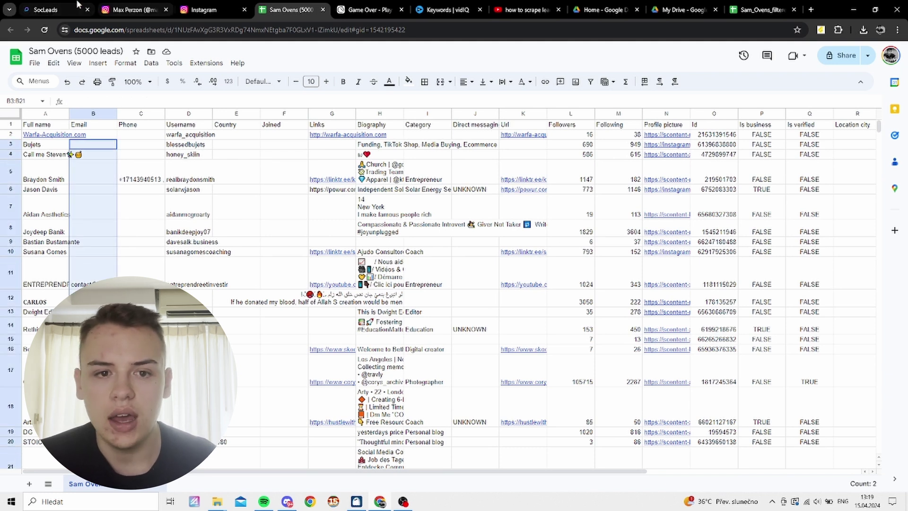
Bring up SocLeads' Instagram Hashtag scraping form with the hashtag field focused
left_click(43, 9)
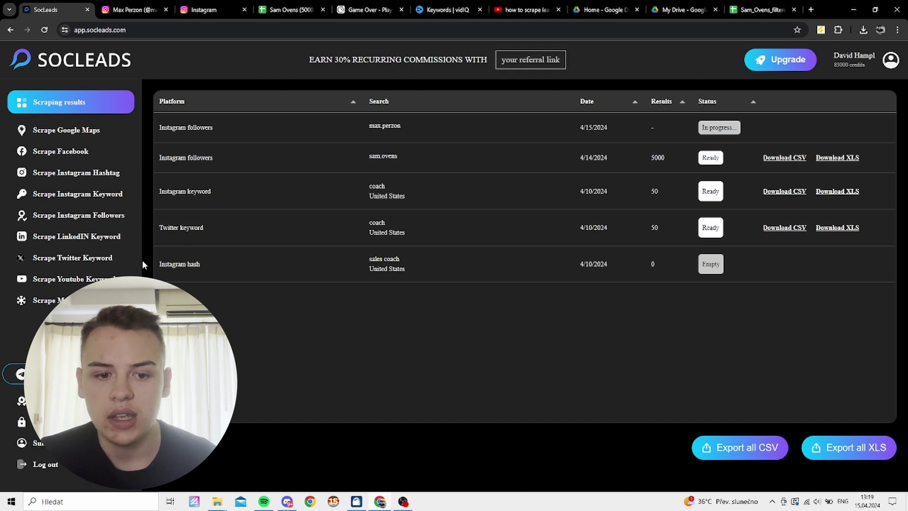
left_click(82, 196)
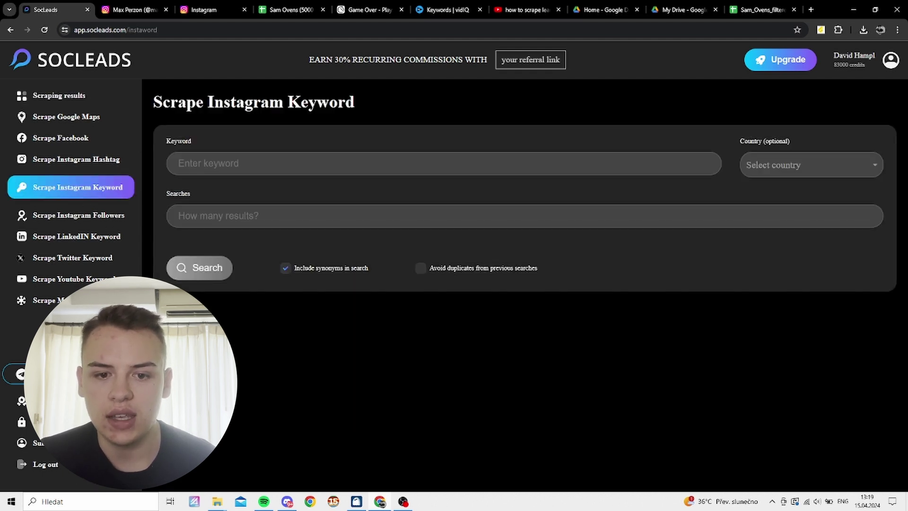
left_click(133, 161)
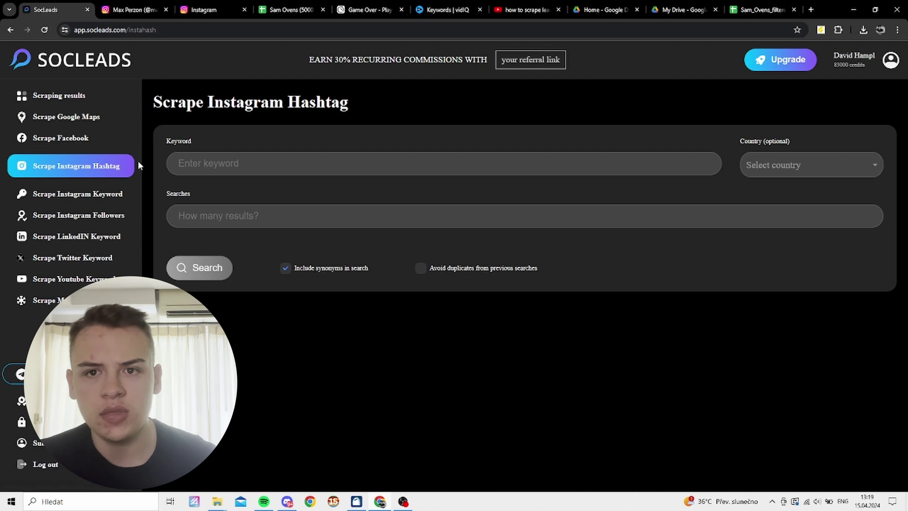
left_click(254, 159)
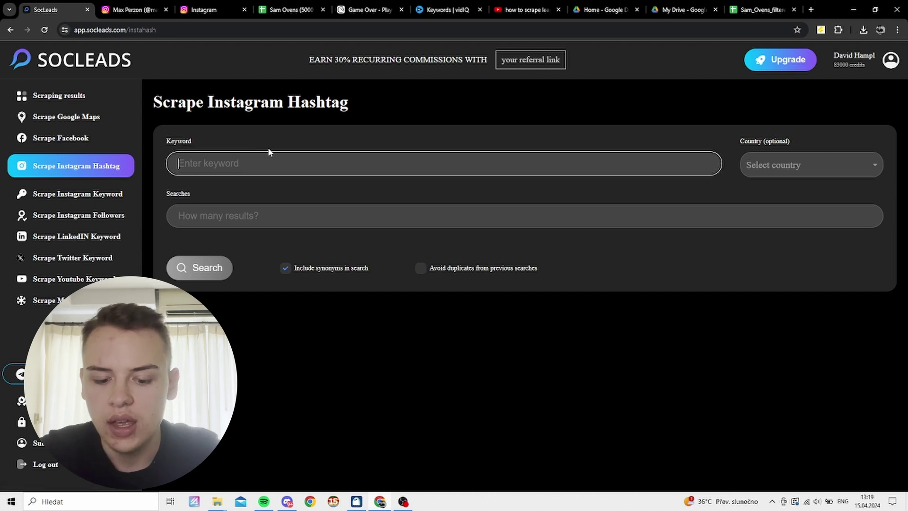
type("#")
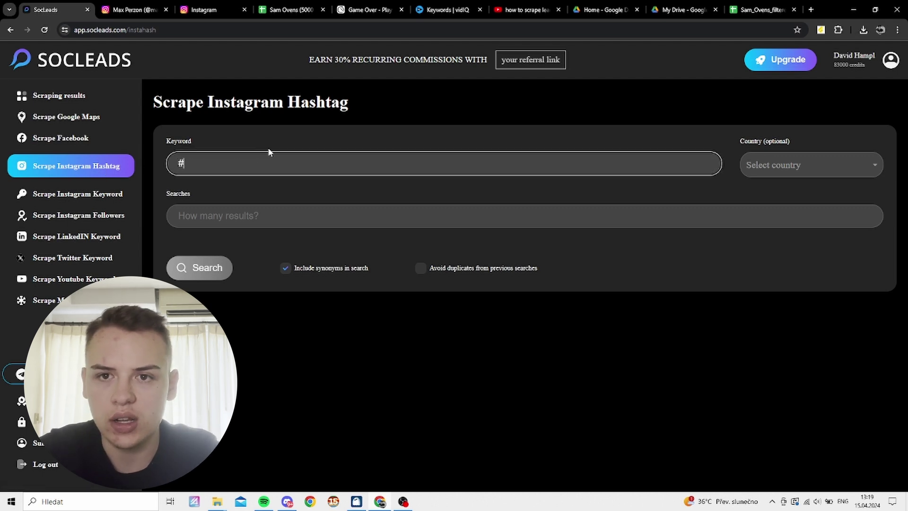
type("c")
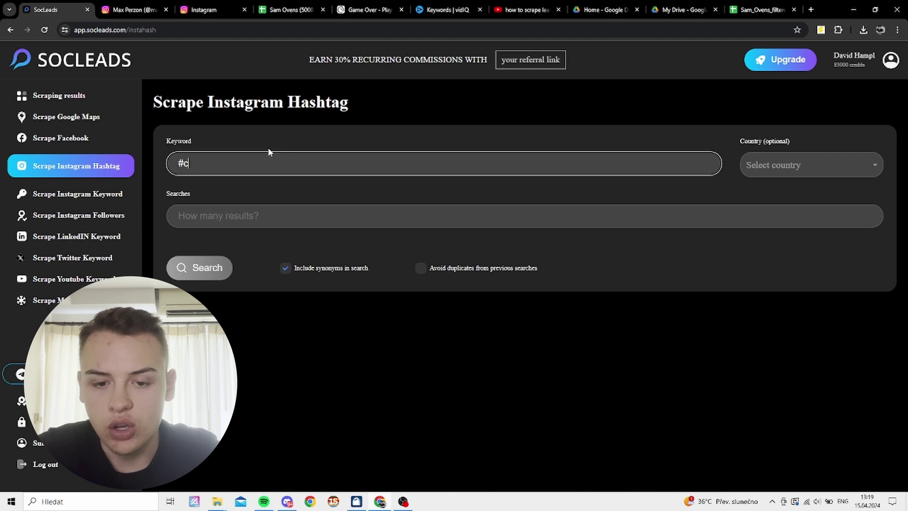
type("oach")
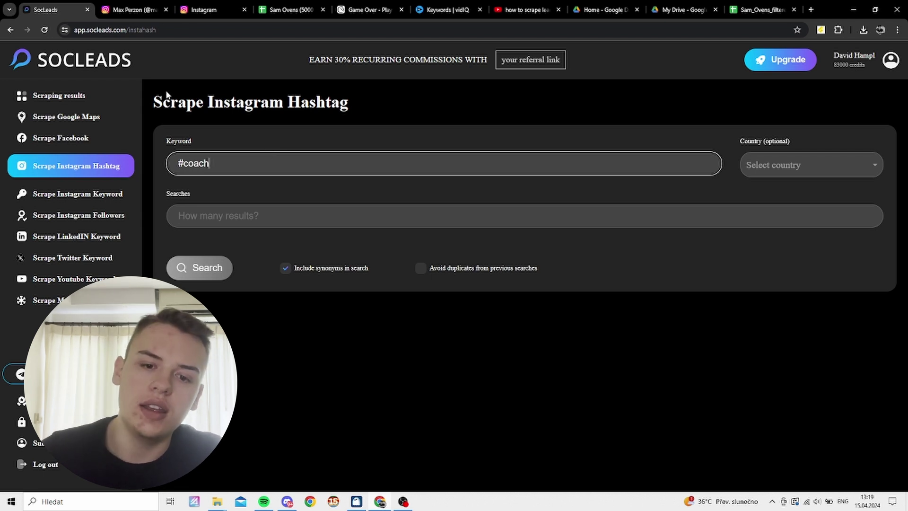
Fill the hashtag form with #coach, country United States, and 1000 searches
left_click(231, 213)
left_click(769, 166)
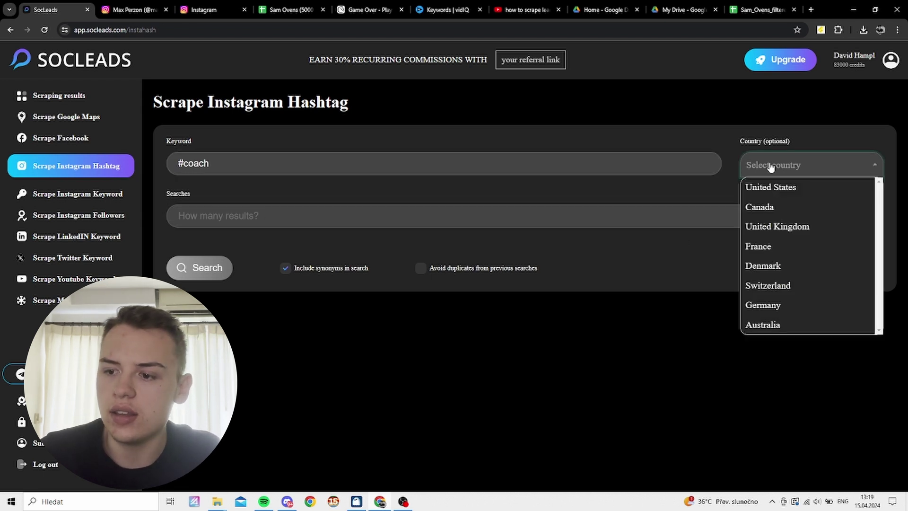
left_click(758, 166)
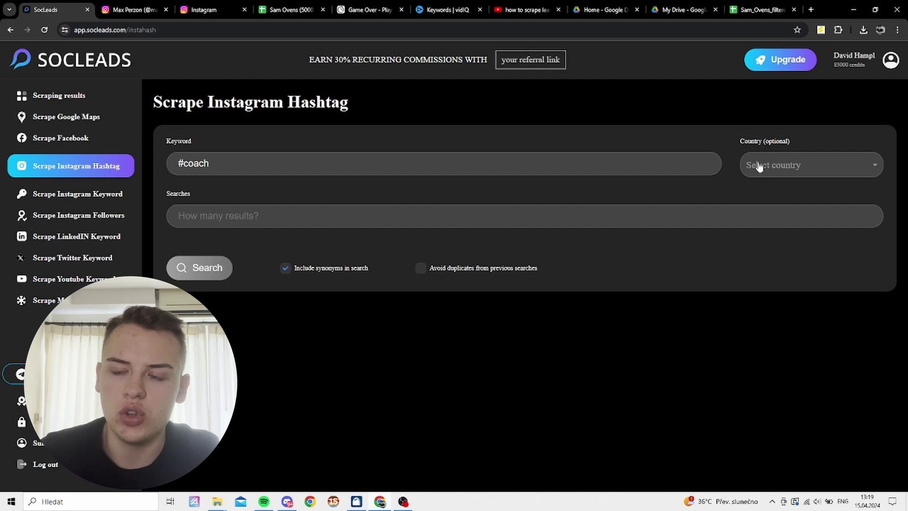
left_click(759, 167)
left_click(821, 187)
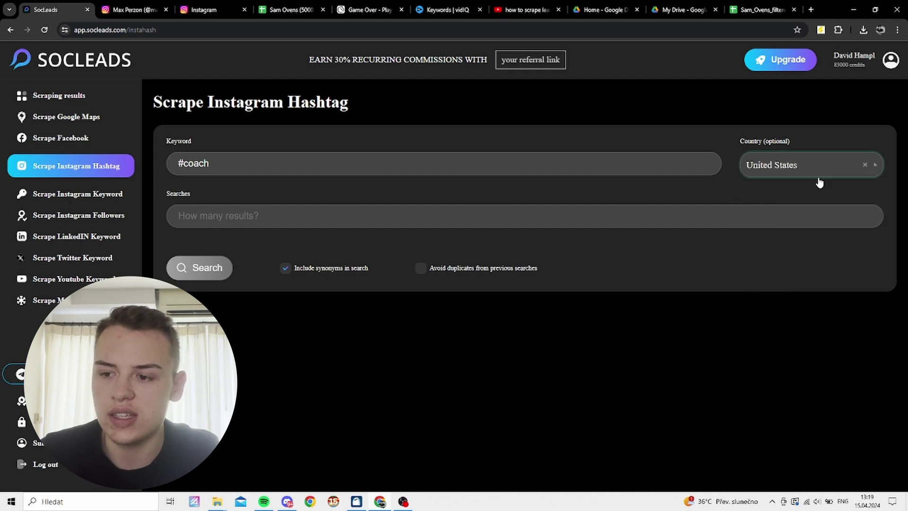
left_click(403, 216)
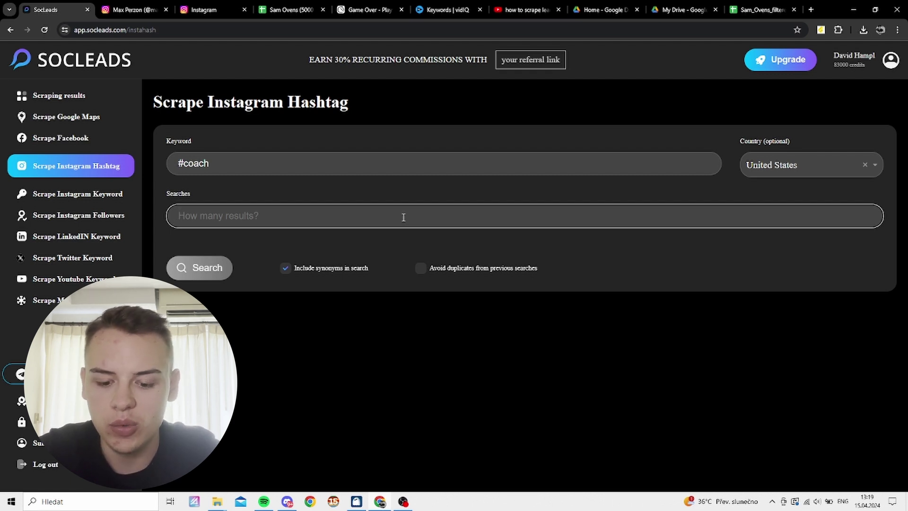
type("1000")
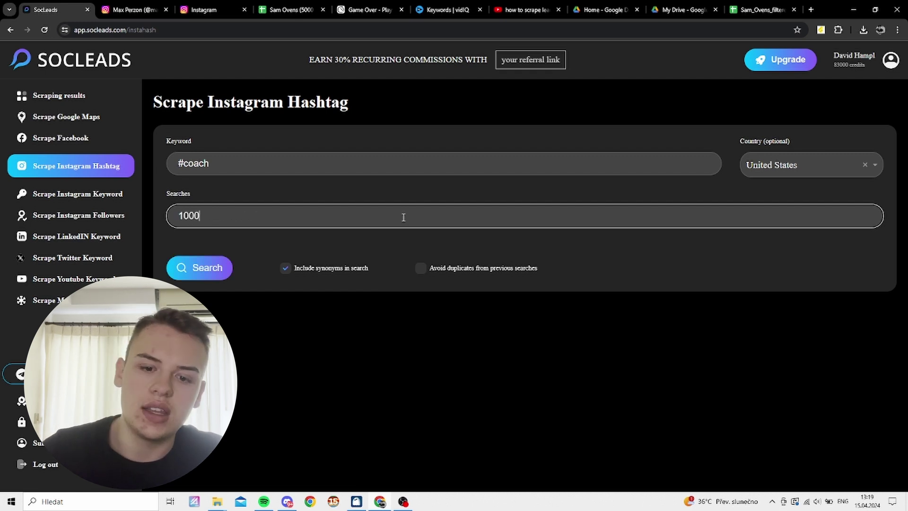
left_click(342, 377)
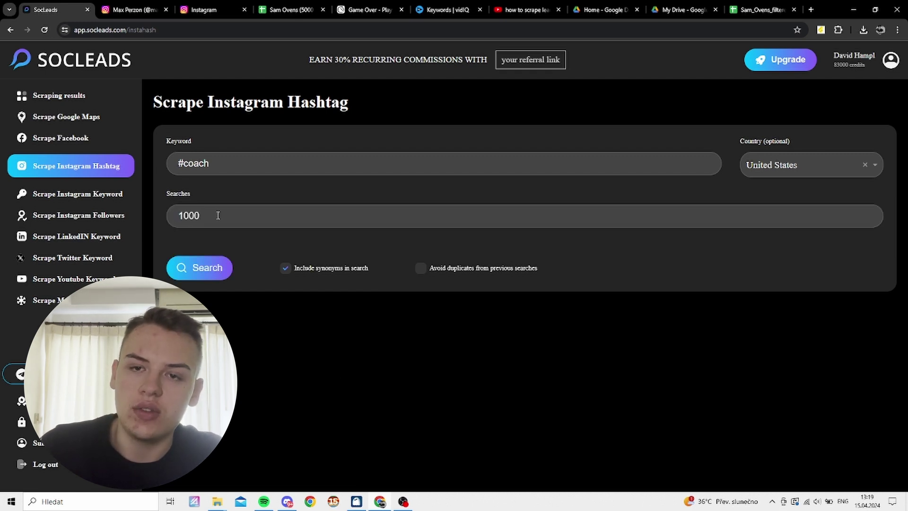
left_click(187, 216)
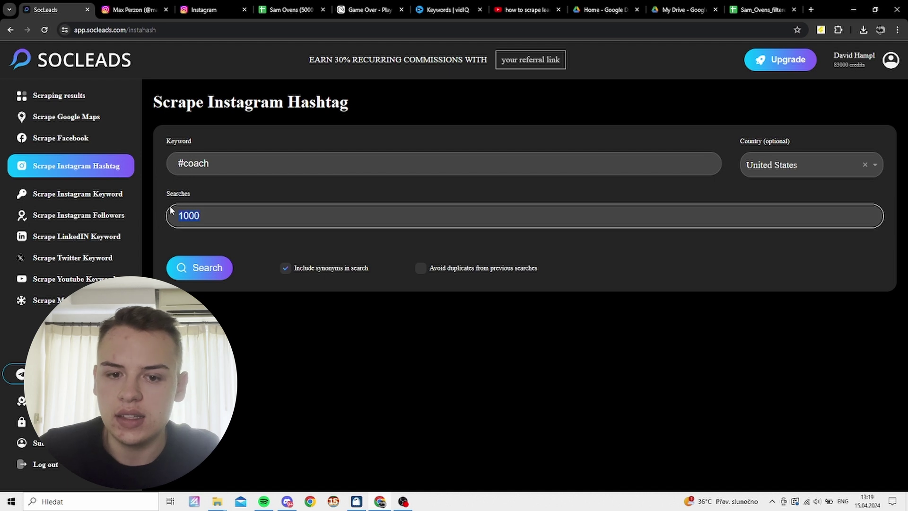
left_click_drag(237, 163, 160, 163)
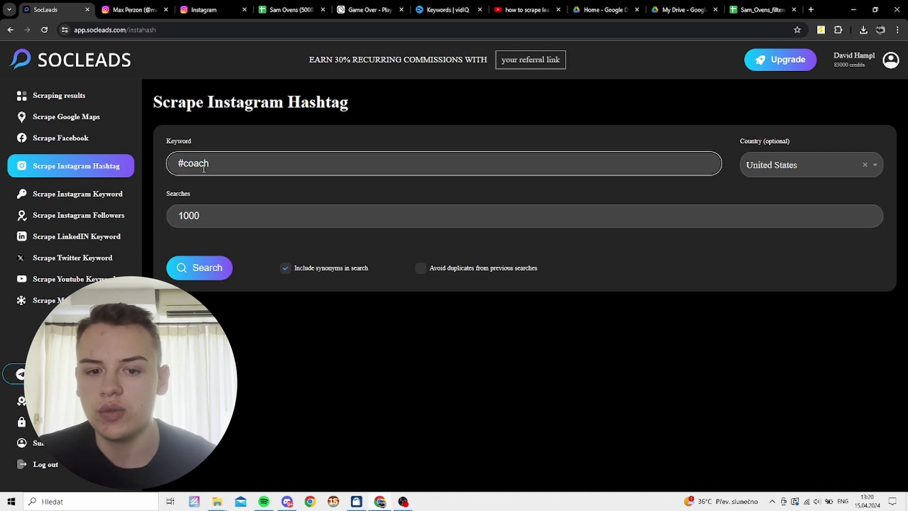
left_click_drag(231, 161, 146, 164)
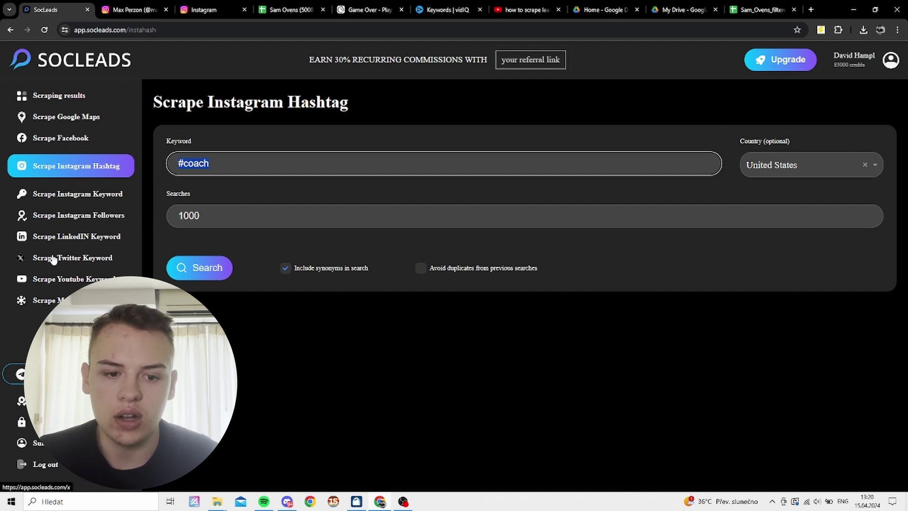
Flip through the LinkedIn, Twitter and YouTube scrapers, then view scraping results
left_click(57, 238)
left_click(58, 272)
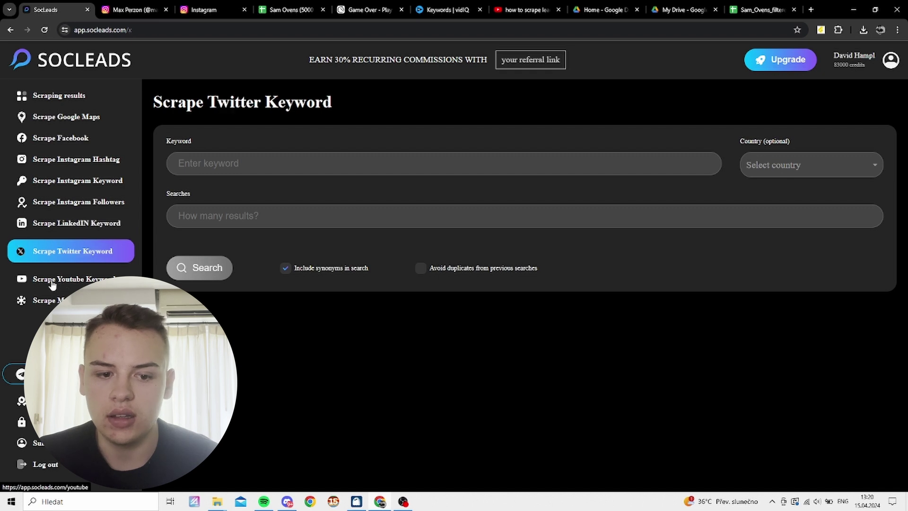
left_click(45, 282)
left_click(69, 96)
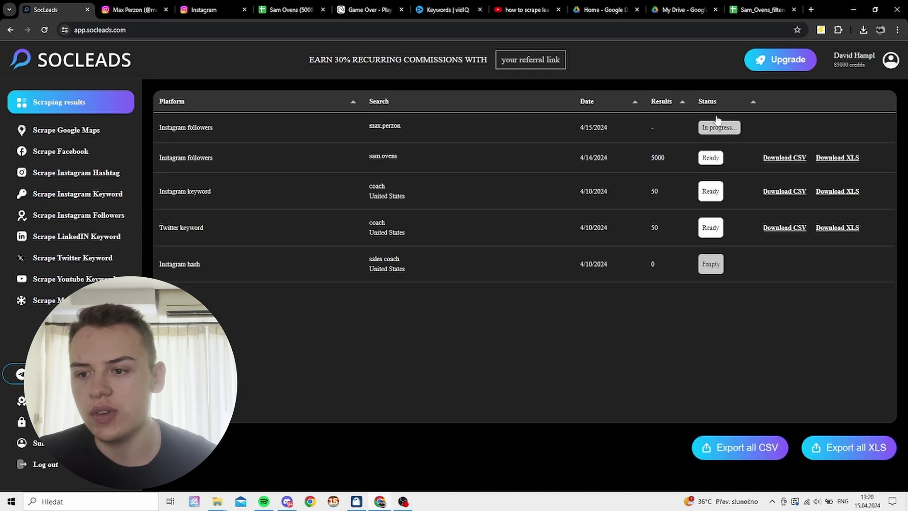